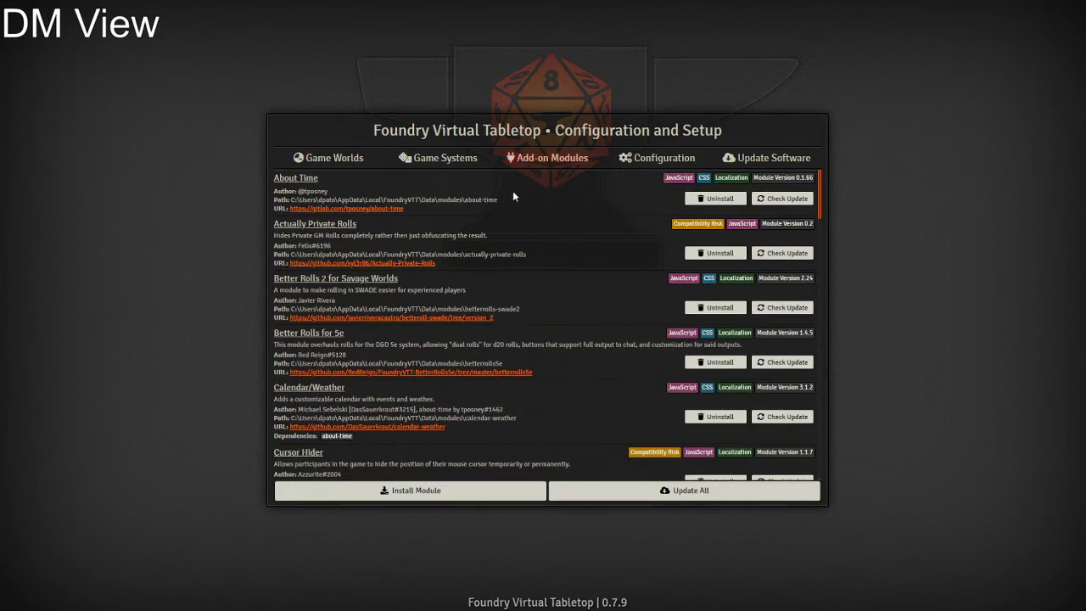
Look through the installed add-on modules, browse the available packages in the module installer, and close it
scroll(512, 190, "down", 10)
scroll(521, 197, "down", 8)
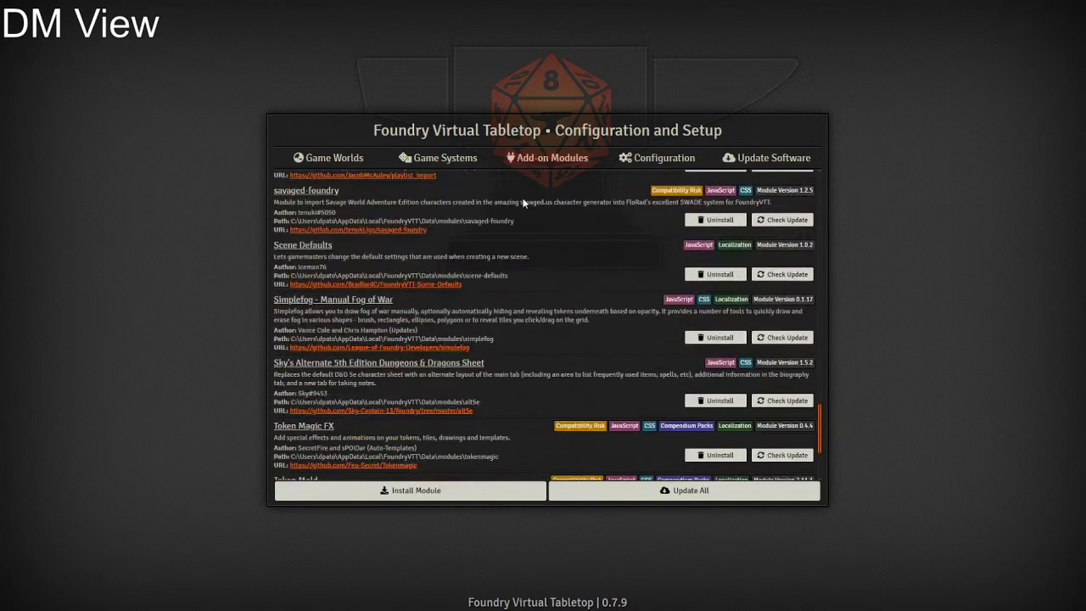
scroll(520, 413, "up", 18)
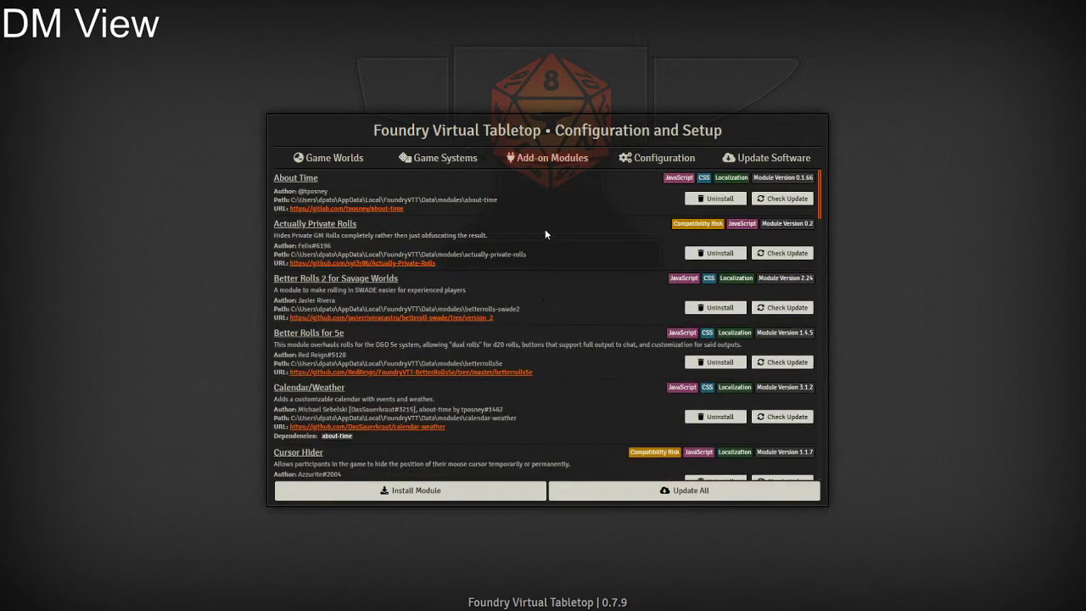
left_click(426, 496)
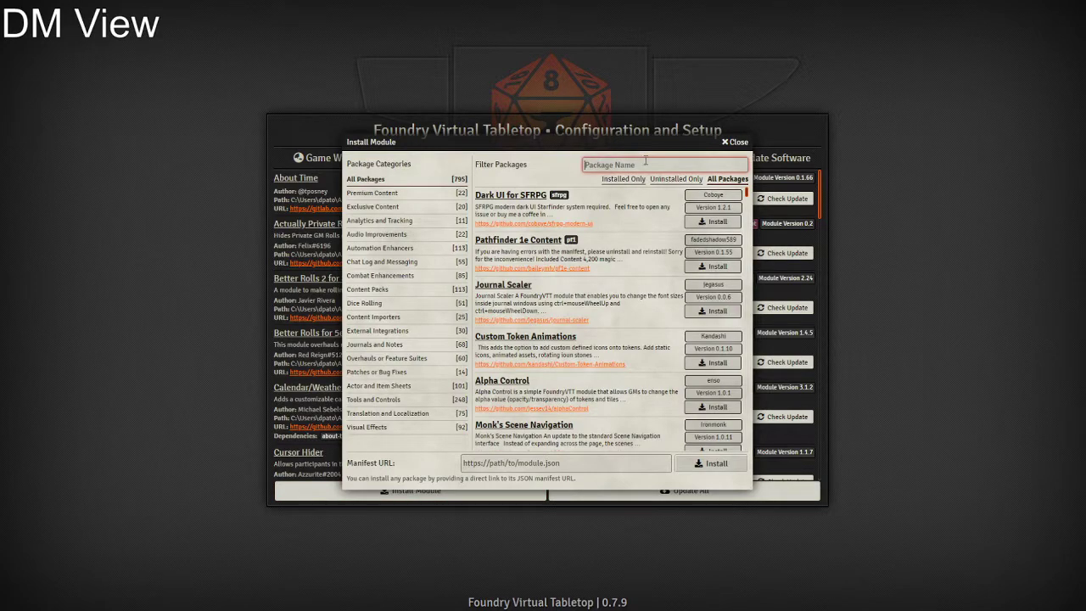
scroll(637, 163, "down", 3)
scroll(620, 167, "up", 2)
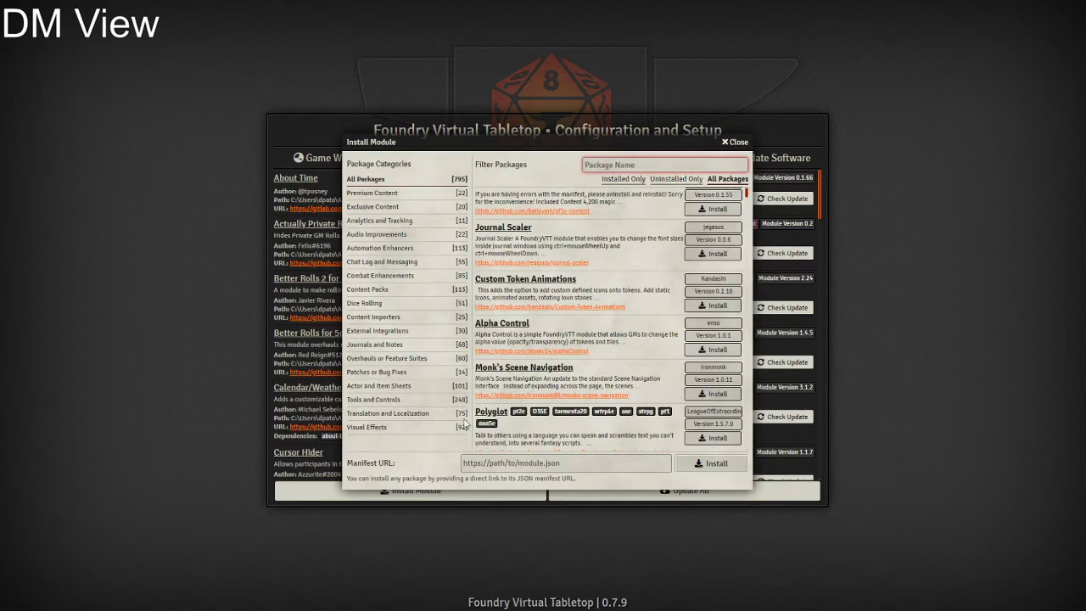
scroll(704, 339, "down", 10)
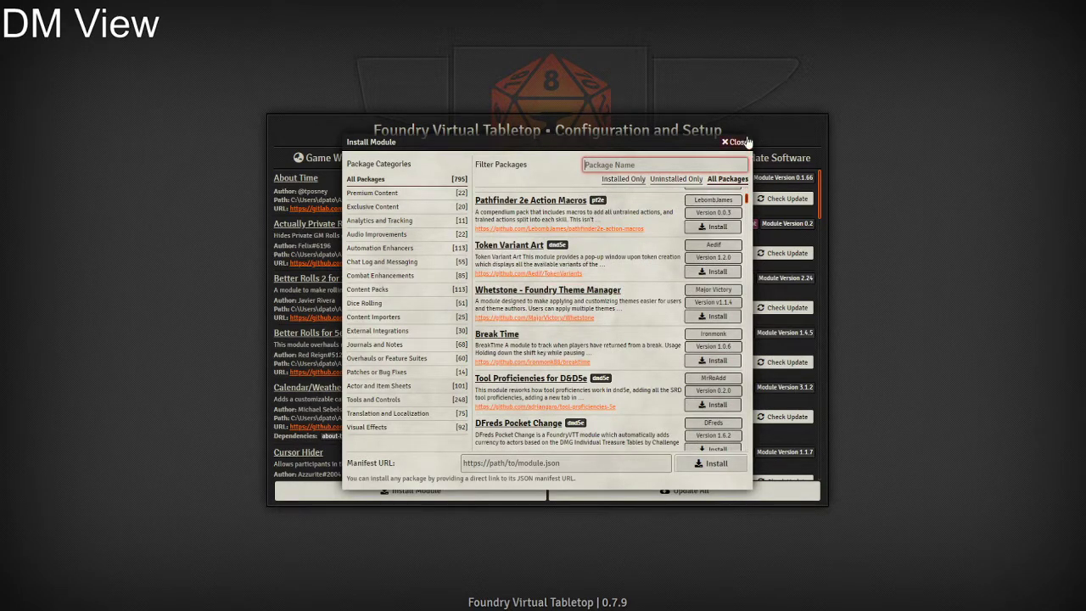
left_click(734, 142)
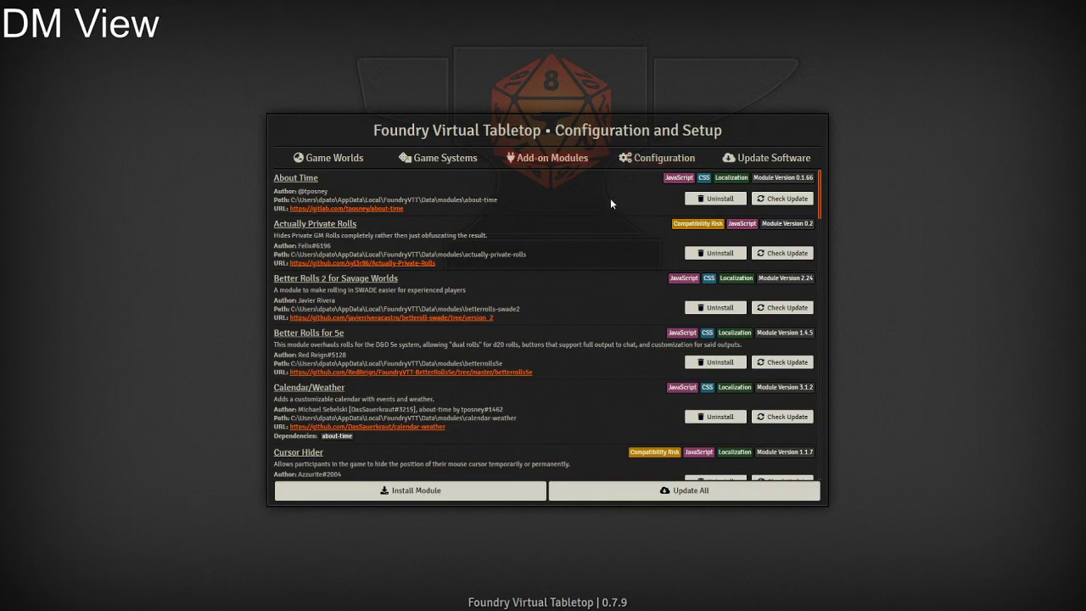
Update all installed add-on modules to their latest versions
left_click(642, 498)
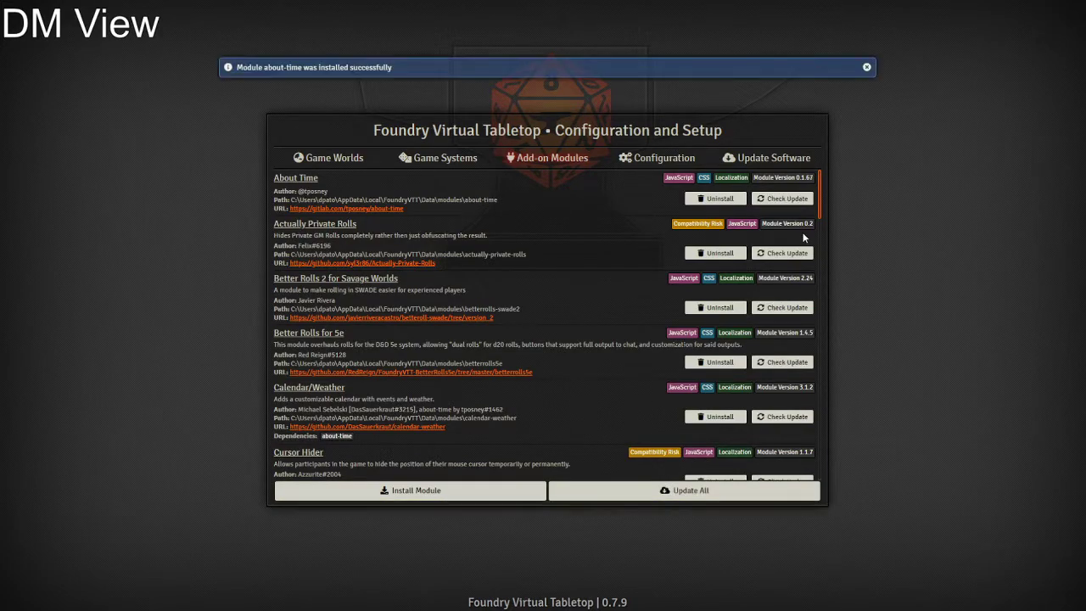
scroll(730, 271, "down", 10)
scroll(795, 299, "down", 5)
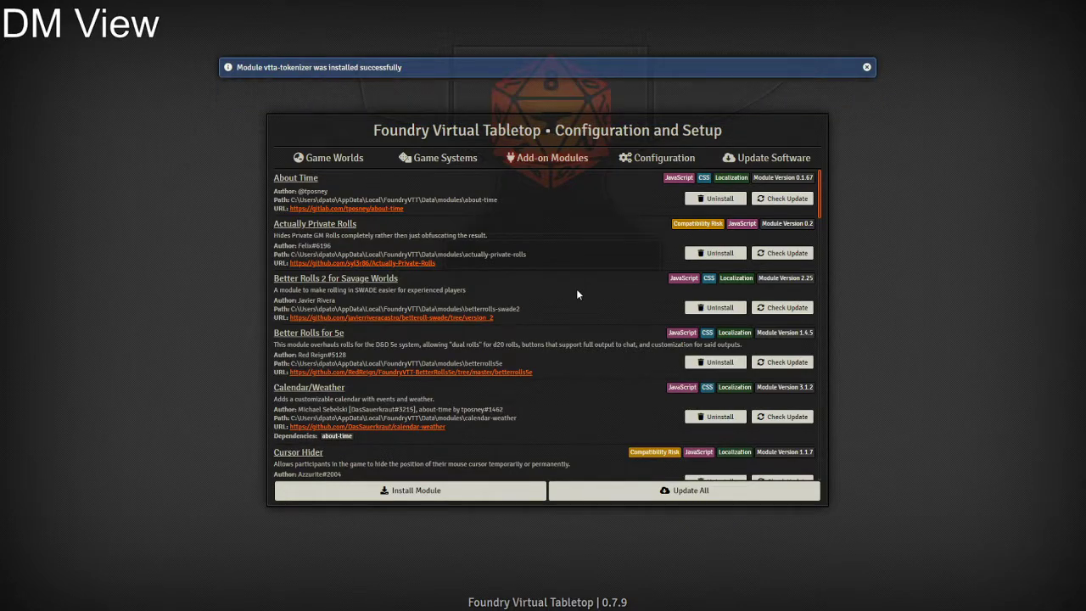
Launch the Workshop world and join its game session as Gamemaster, entering the access key
left_click(332, 161)
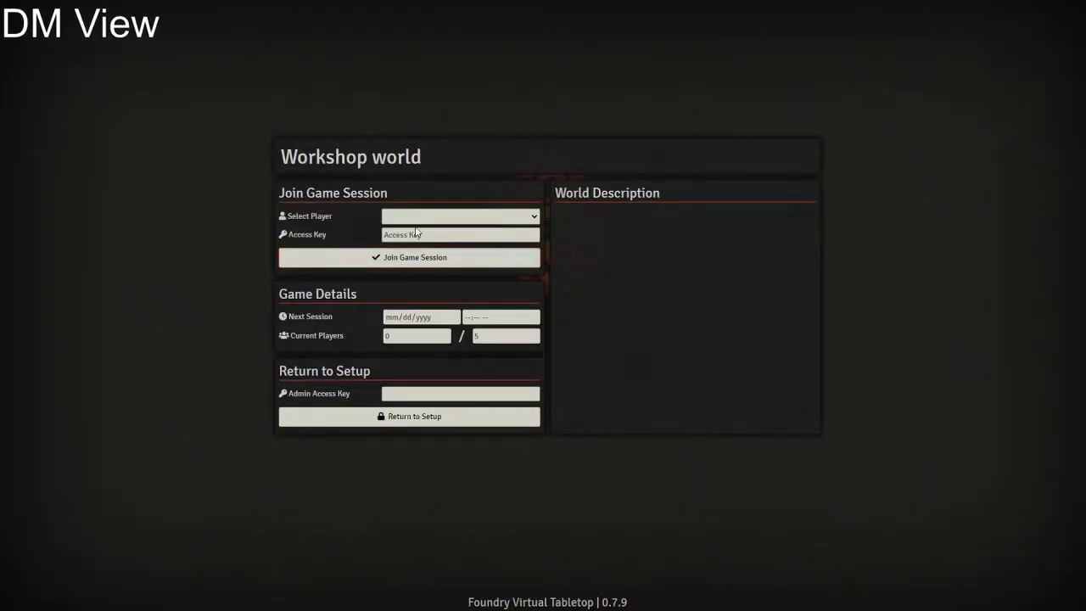
left_click(415, 217)
left_click(413, 241)
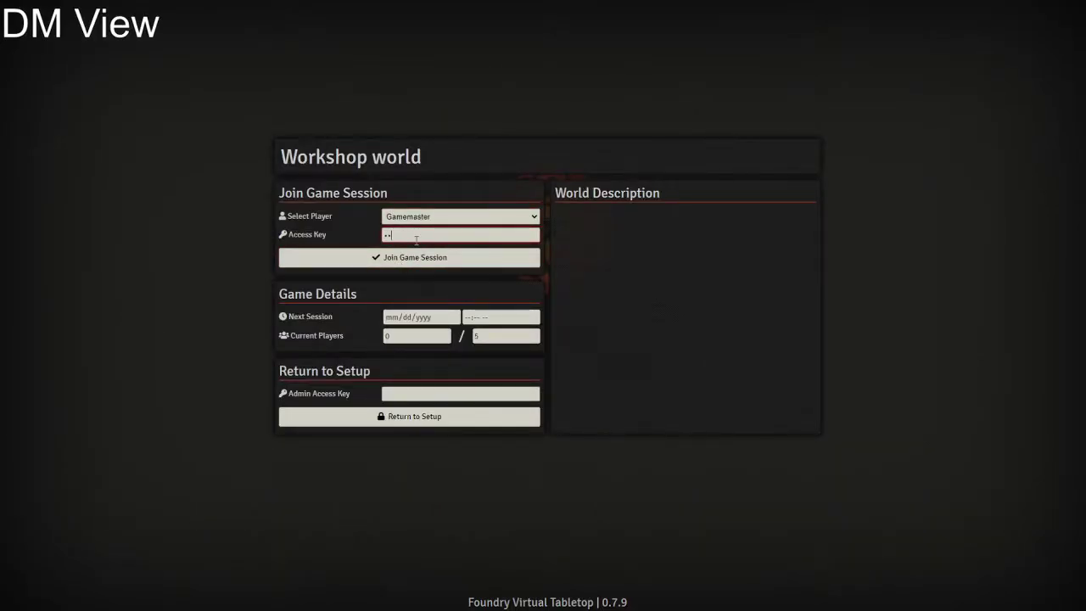
type("••••••")
key("Return")
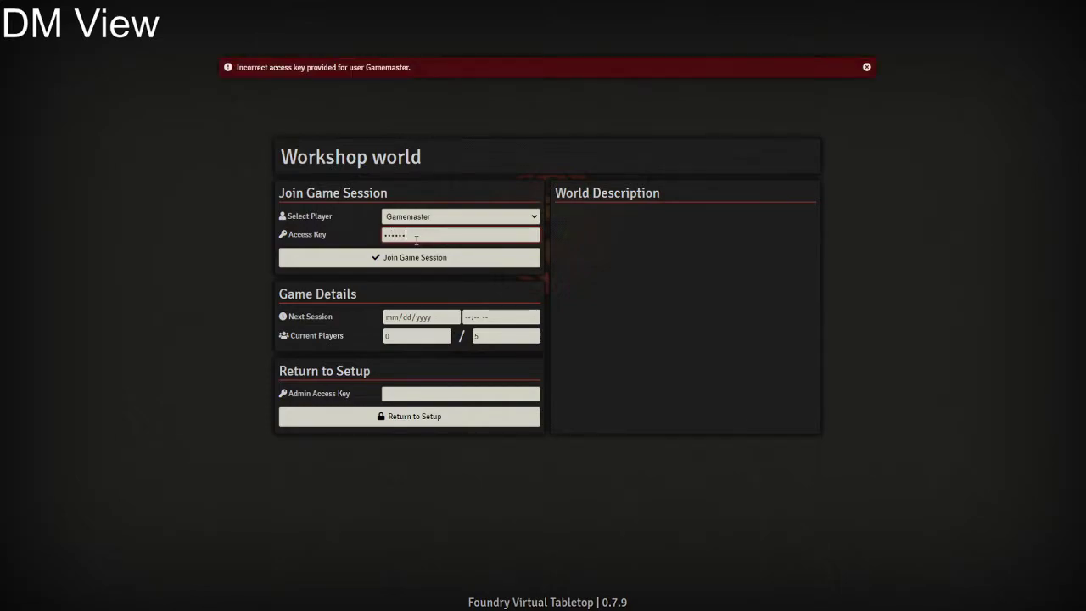
key("BackSpace")
key("BackSpace")
type("••••••")
key("Return")
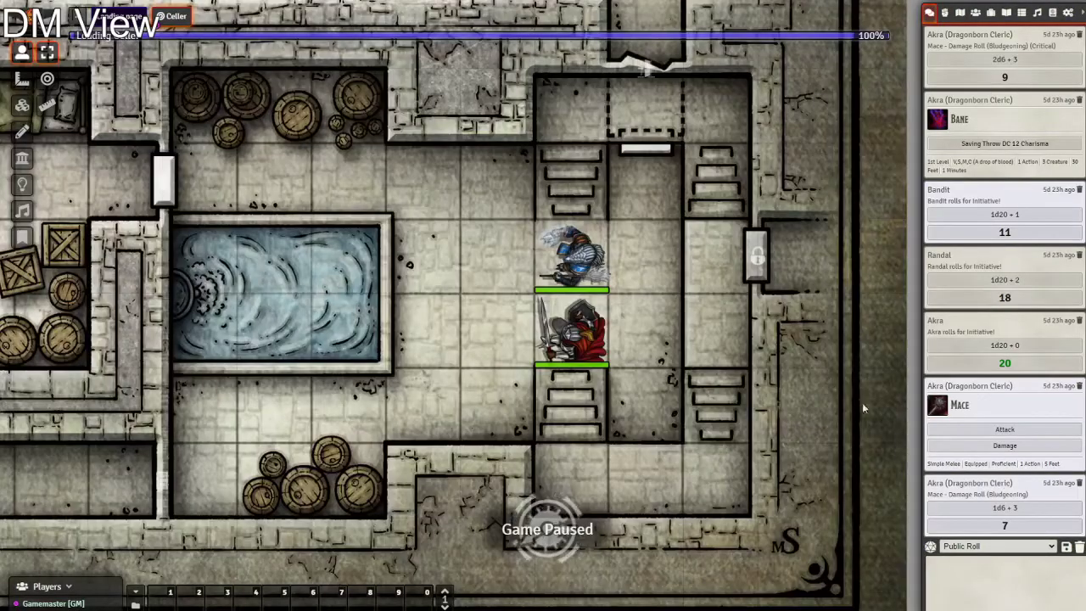
Flush all messages from the chat log and switch to the Landing page scene
left_click(1079, 546)
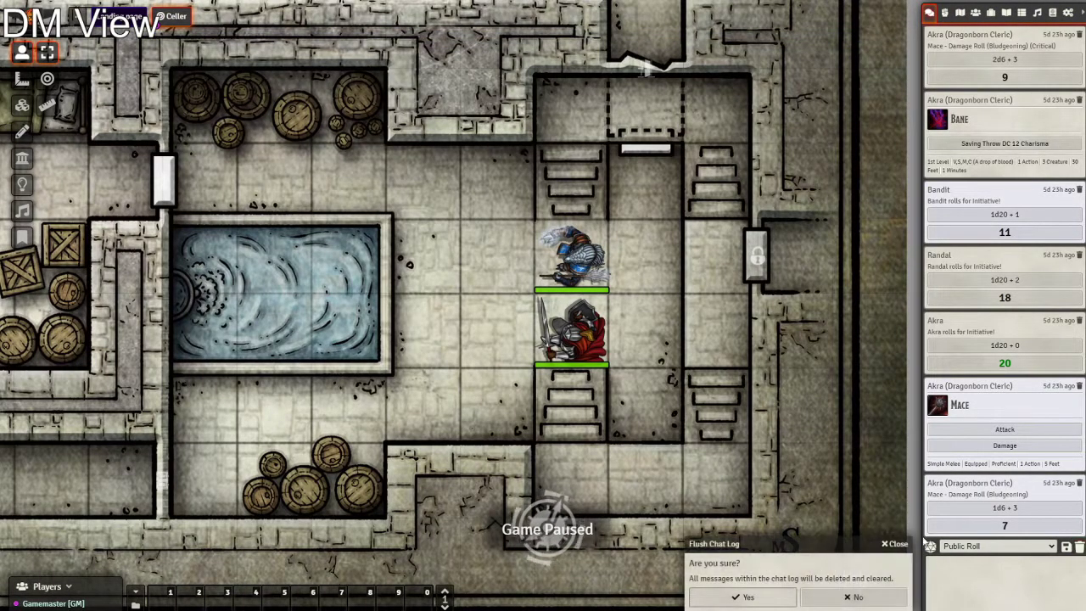
left_click(743, 596)
scroll(302, 187, "down", 2)
scroll(302, 187, "down", 3)
scroll(377, 248, "up", 1)
left_click(124, 15)
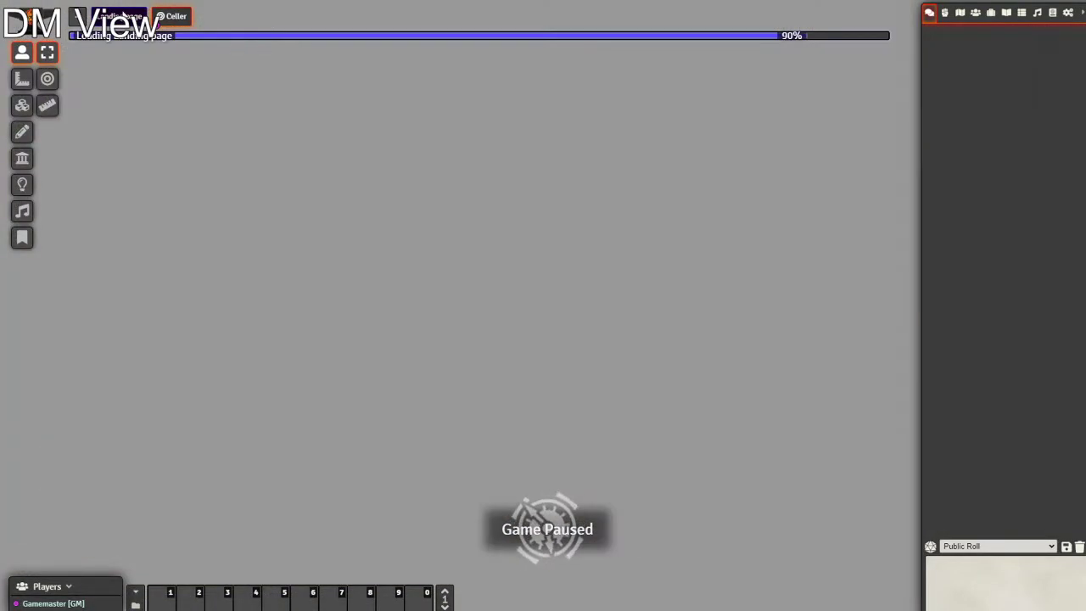
scroll(488, 297, "down", 6)
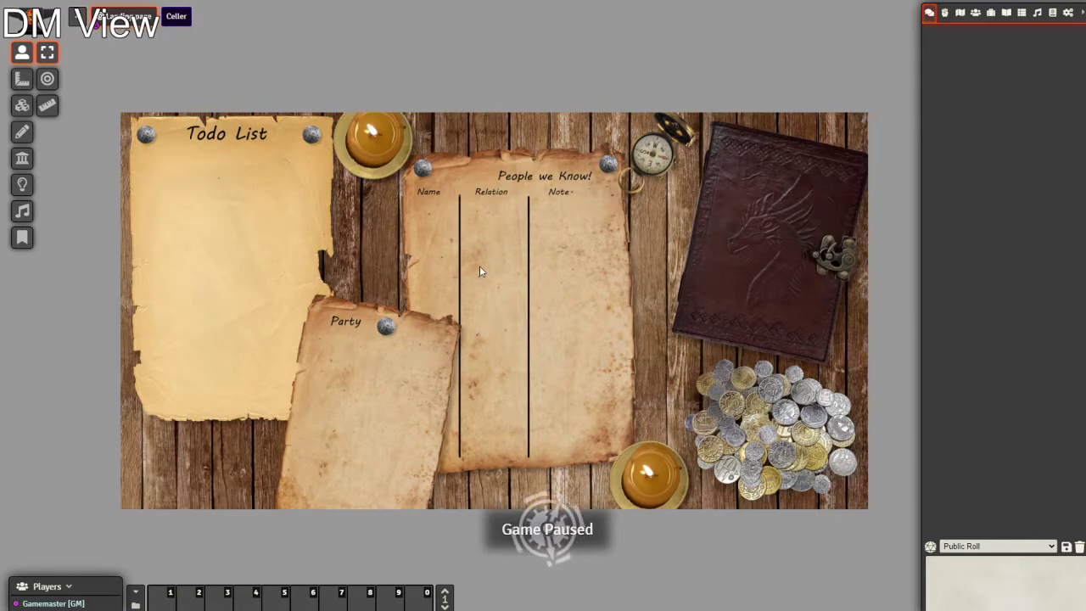
Open the world's module management and select D&D Beyond Importer and Better Rolls for 5e for activation
left_click(1067, 13)
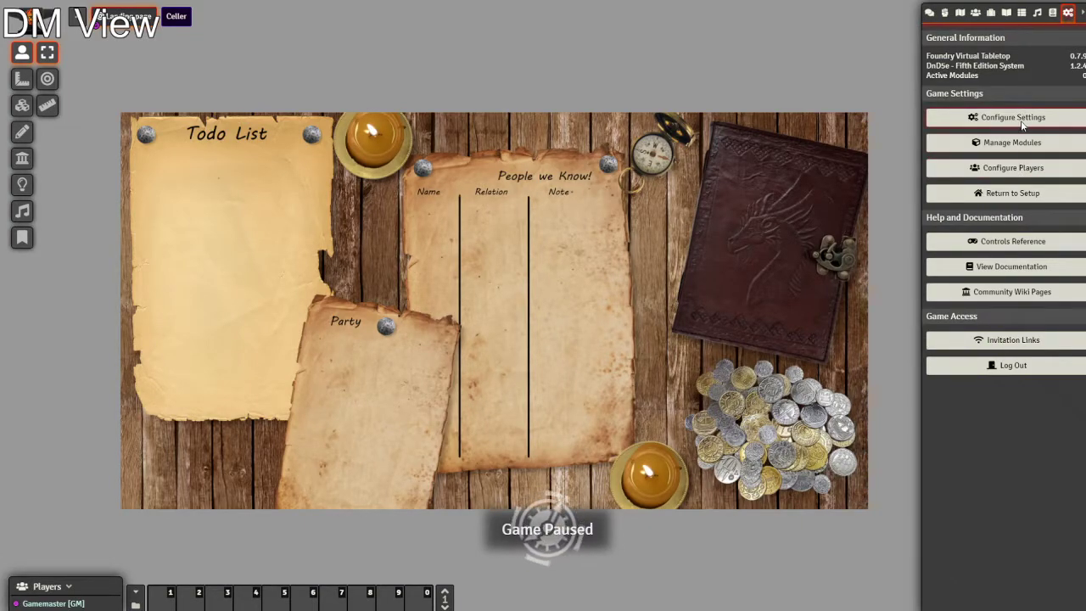
left_click(1018, 145)
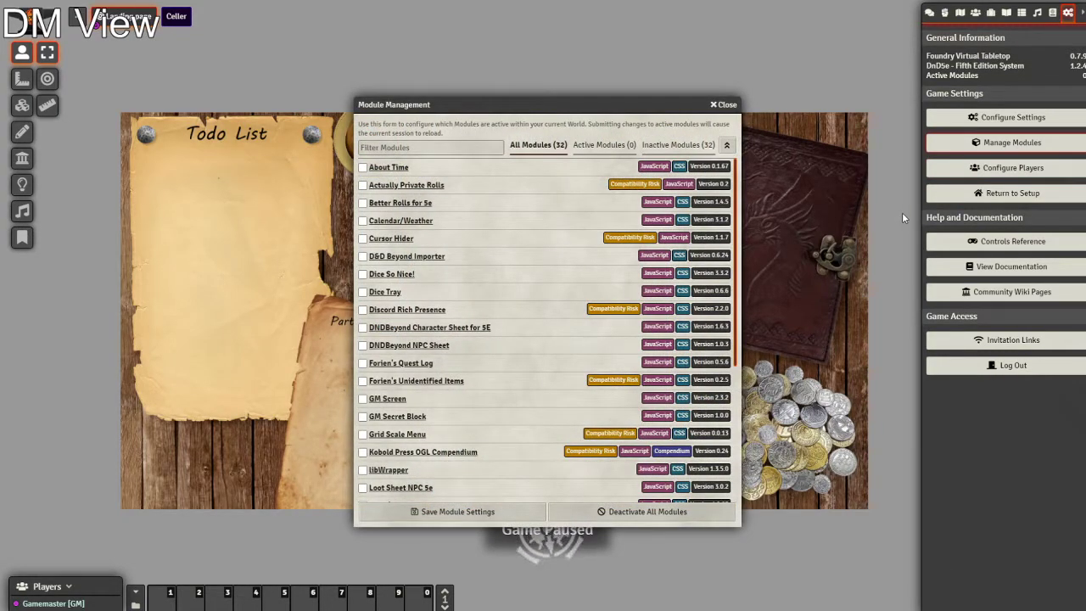
scroll(522, 294, "down", 3)
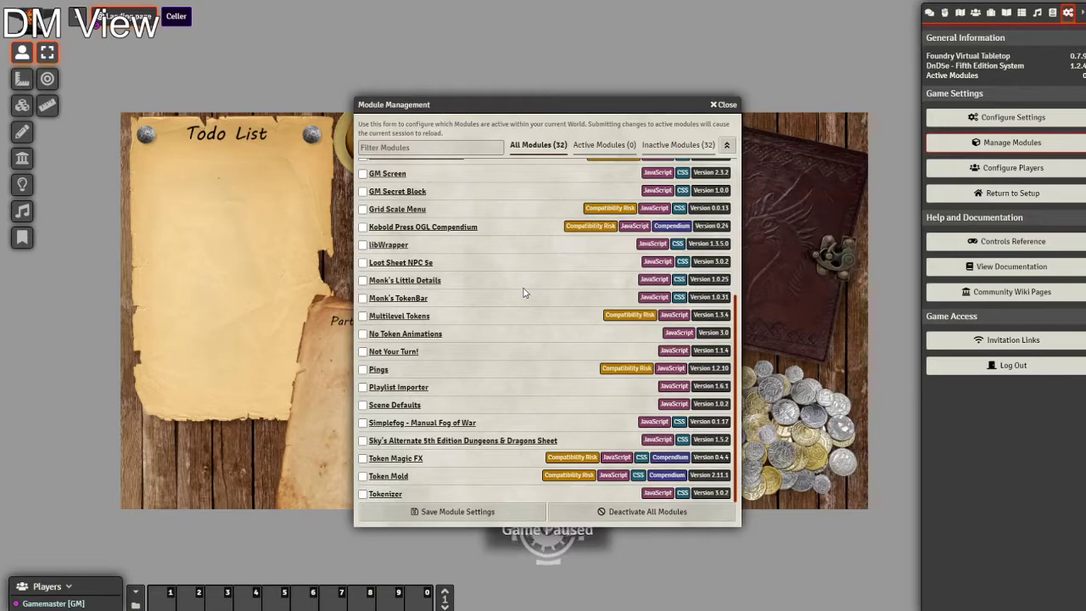
scroll(519, 305, "up", 3)
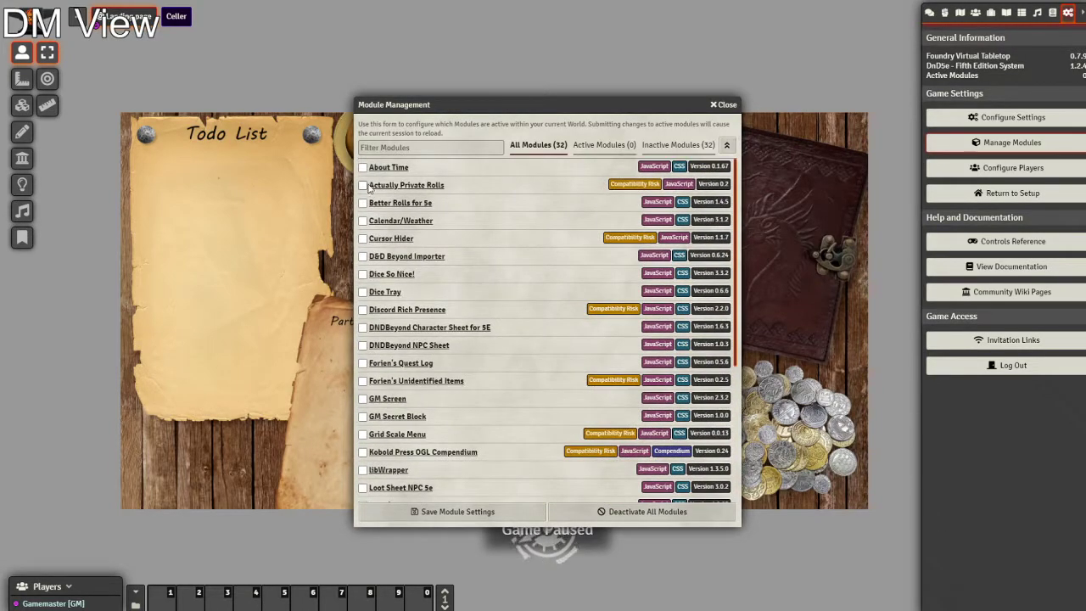
scroll(469, 337, "down", 3)
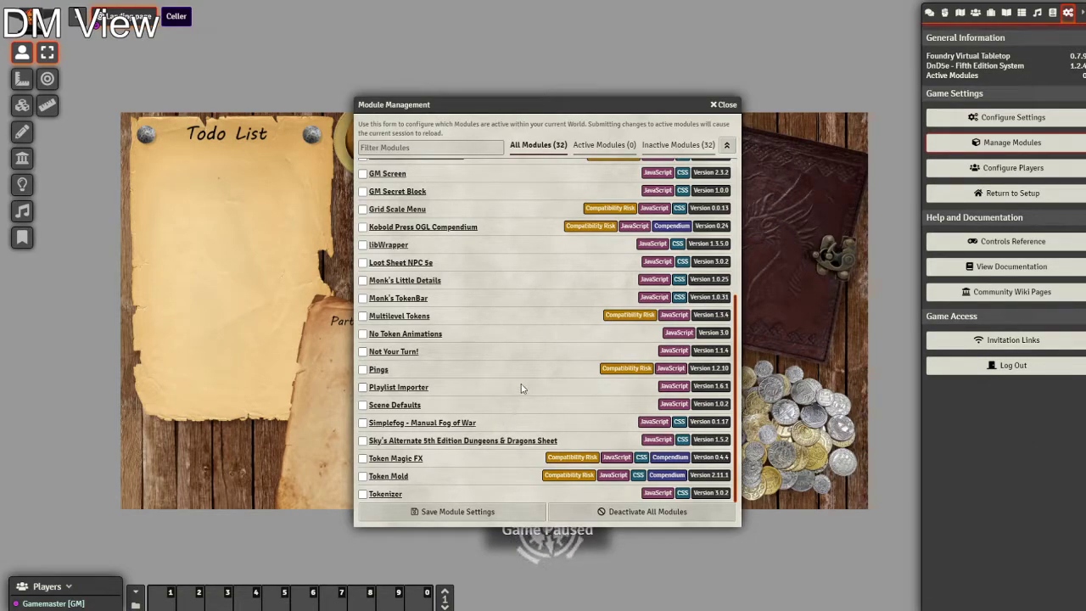
scroll(537, 368, "up", 3)
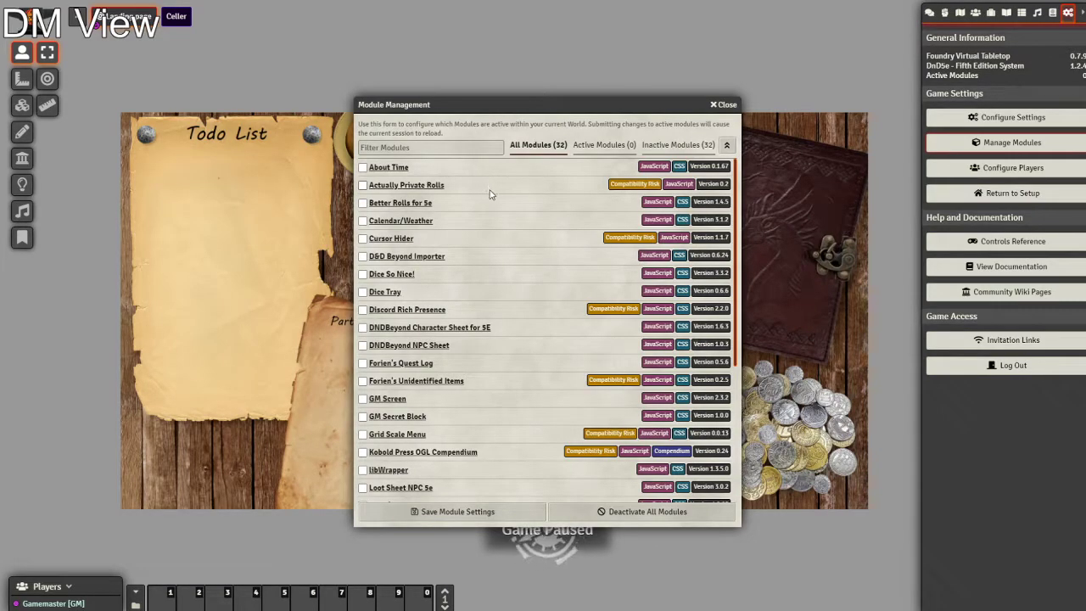
left_click(362, 257)
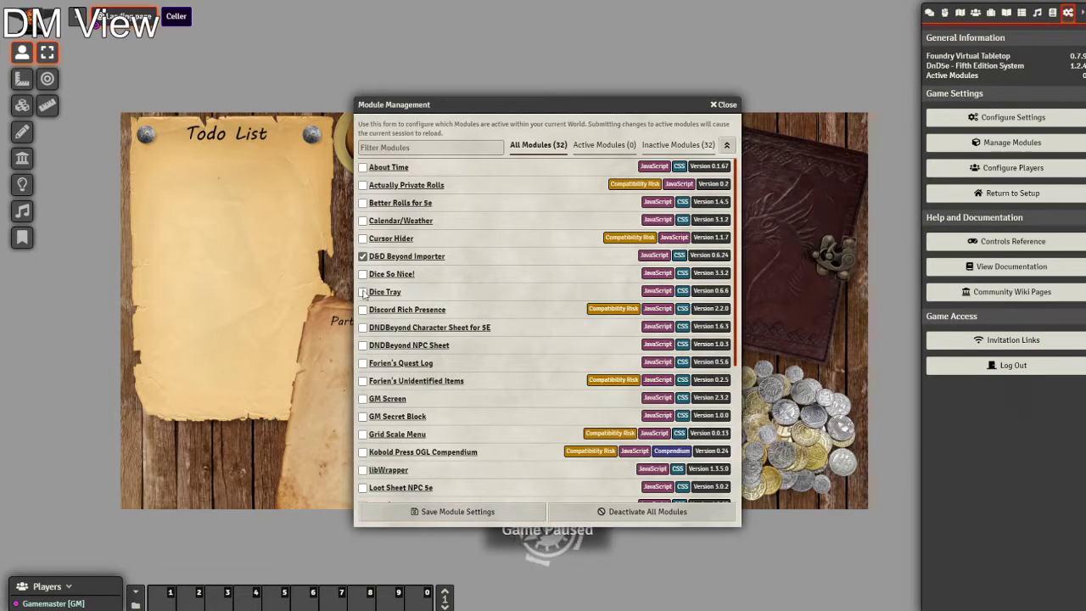
scroll(363, 292, "down", 1)
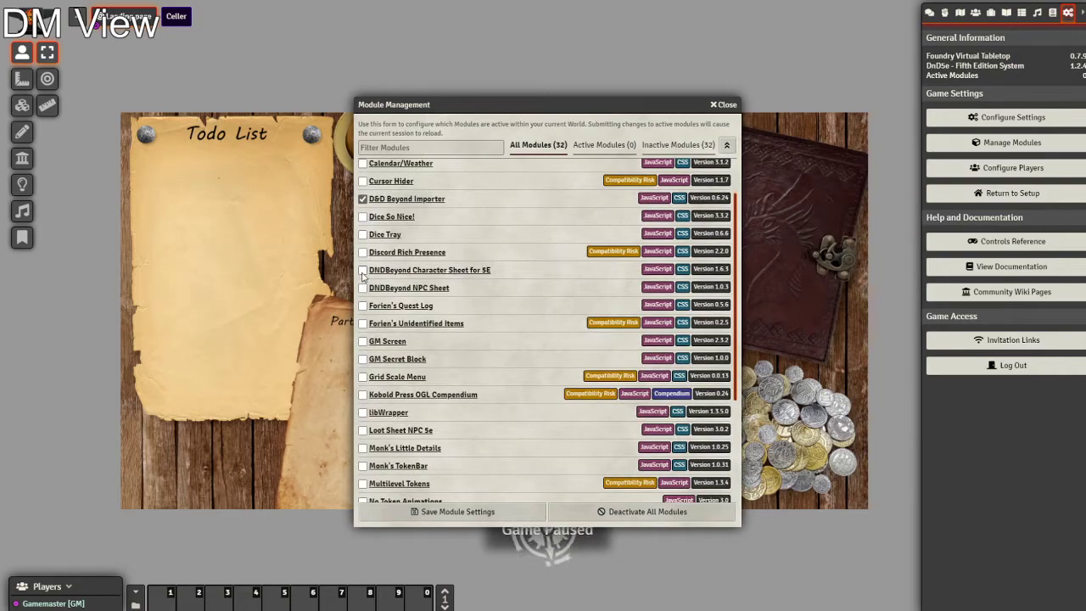
scroll(365, 331, "down", 3)
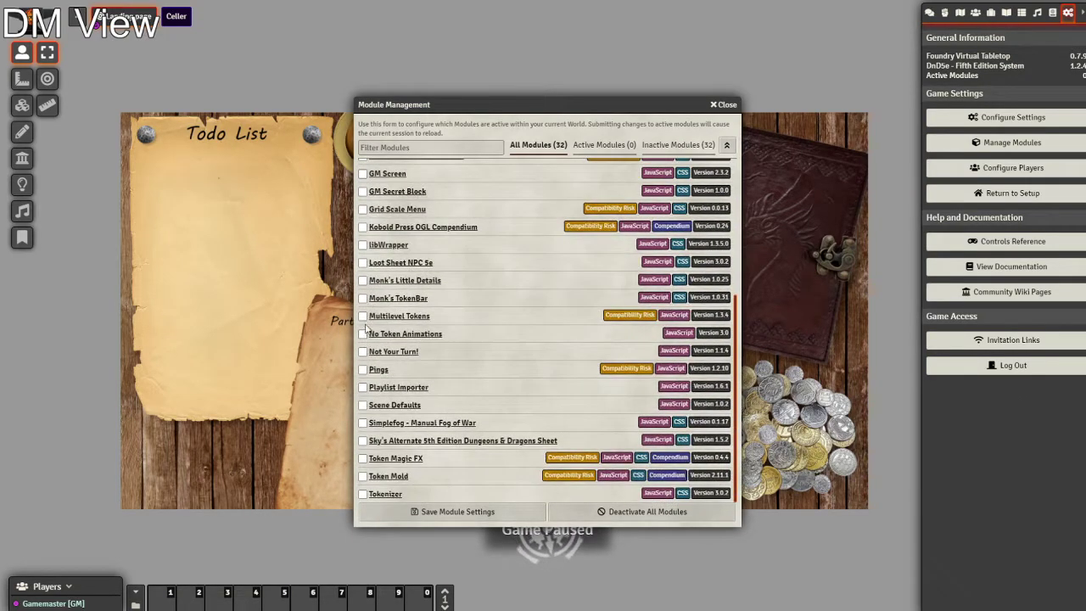
scroll(365, 331, "up", 4)
left_click(363, 204)
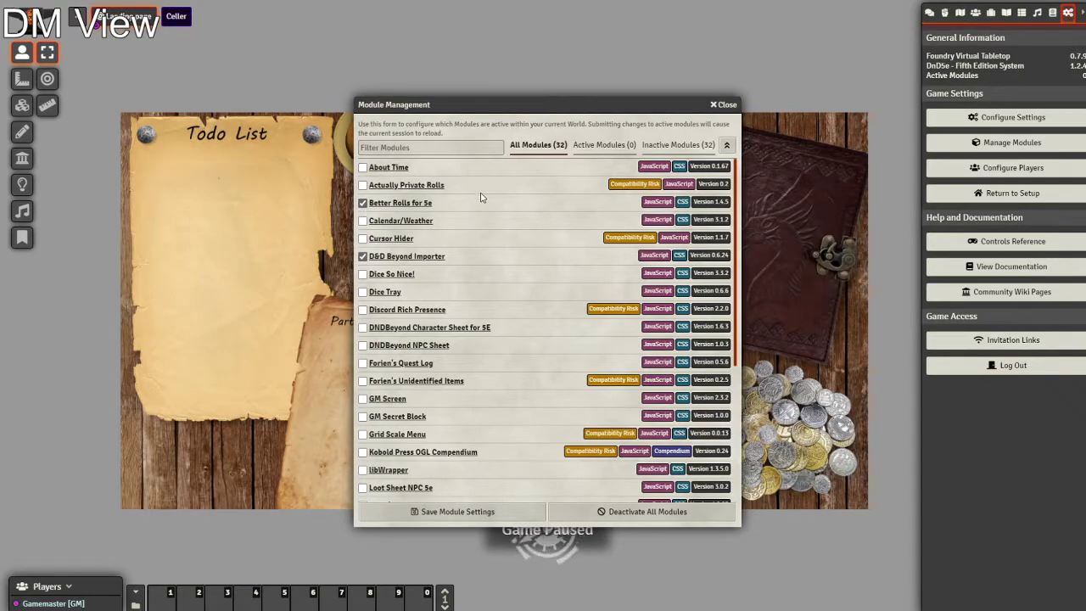
Save the module settings and acknowledge the libWrapper dependency notice without suppressing future reminders
scroll(490, 208, "down", 1)
scroll(439, 363, "down", 3)
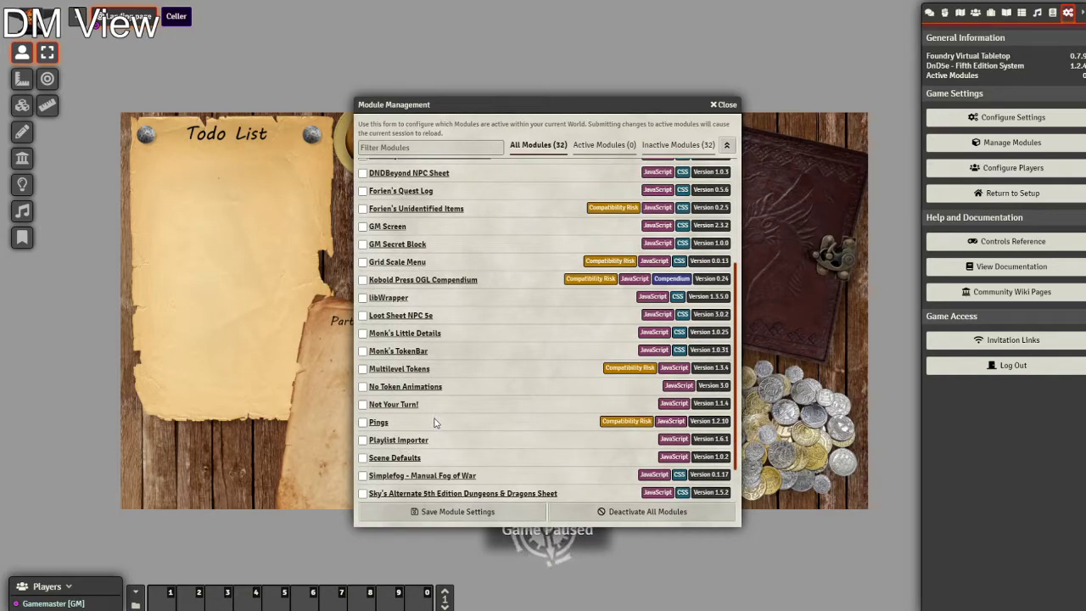
scroll(435, 422, "down", 1)
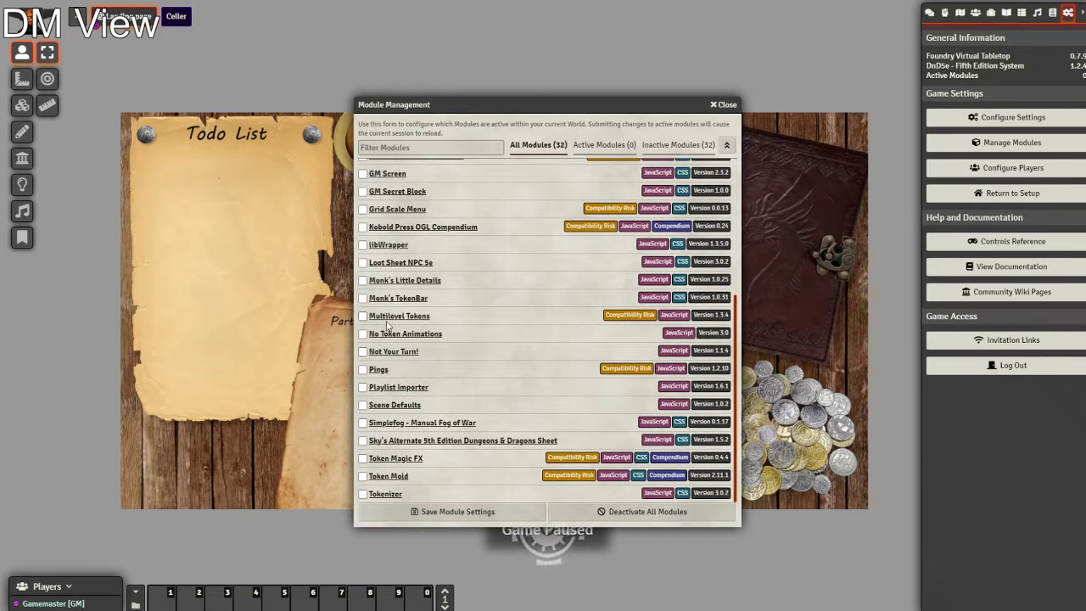
scroll(390, 321, "up", 4)
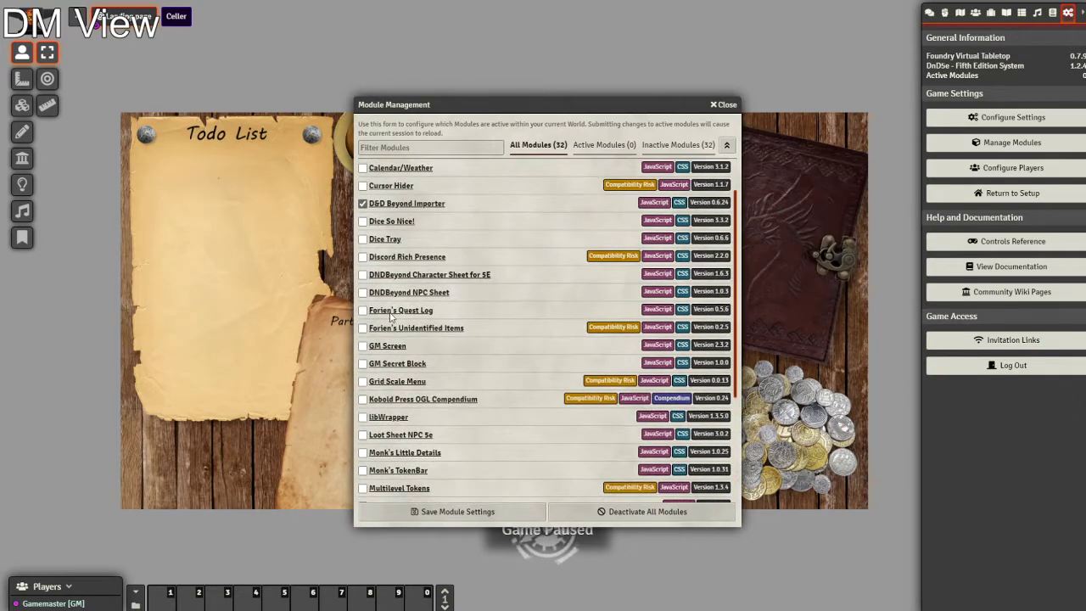
scroll(390, 318, "up", 1)
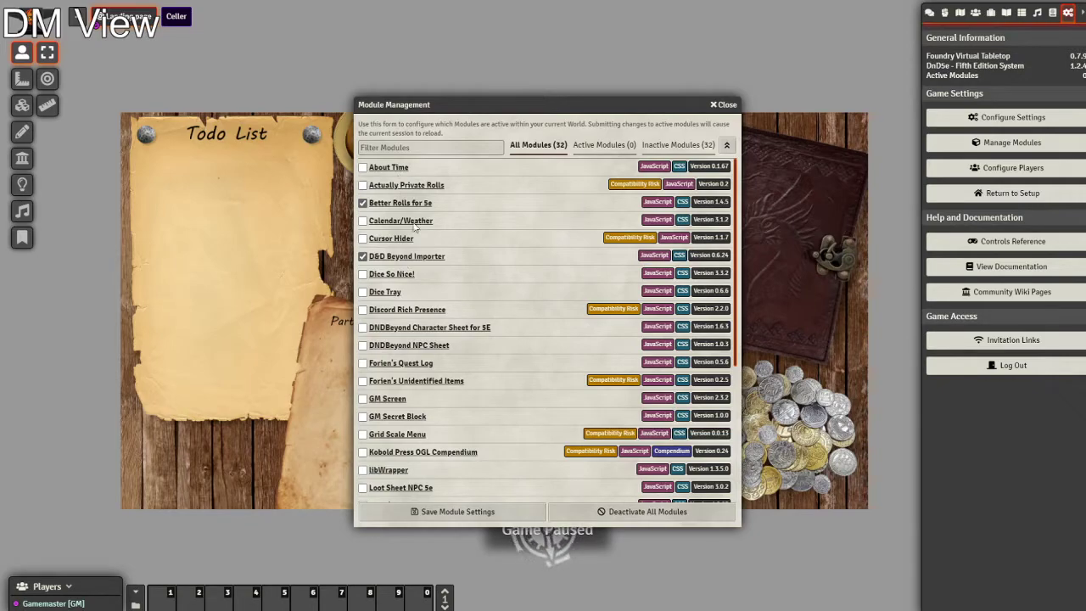
left_click(478, 511)
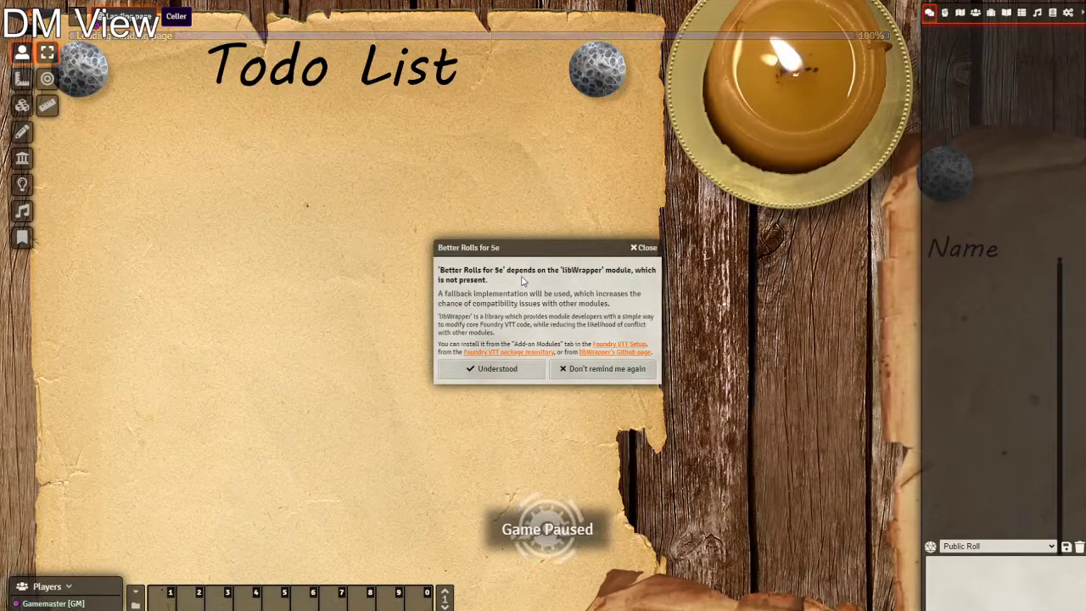
left_click(499, 373)
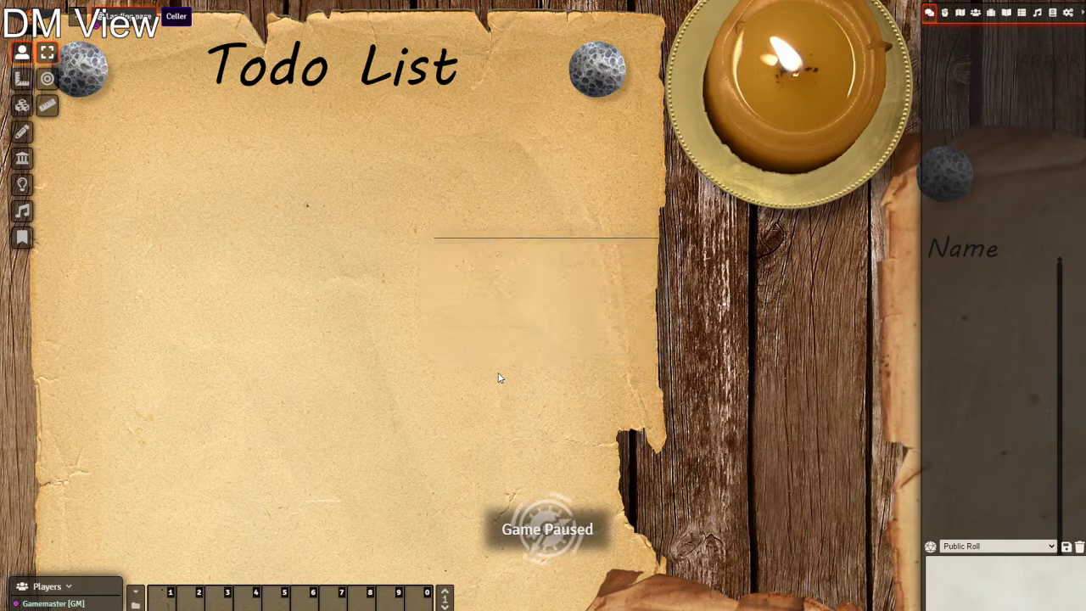
Activate the libWrapper module in the world's module management and save the module settings
left_click(1071, 14)
left_click(1012, 143)
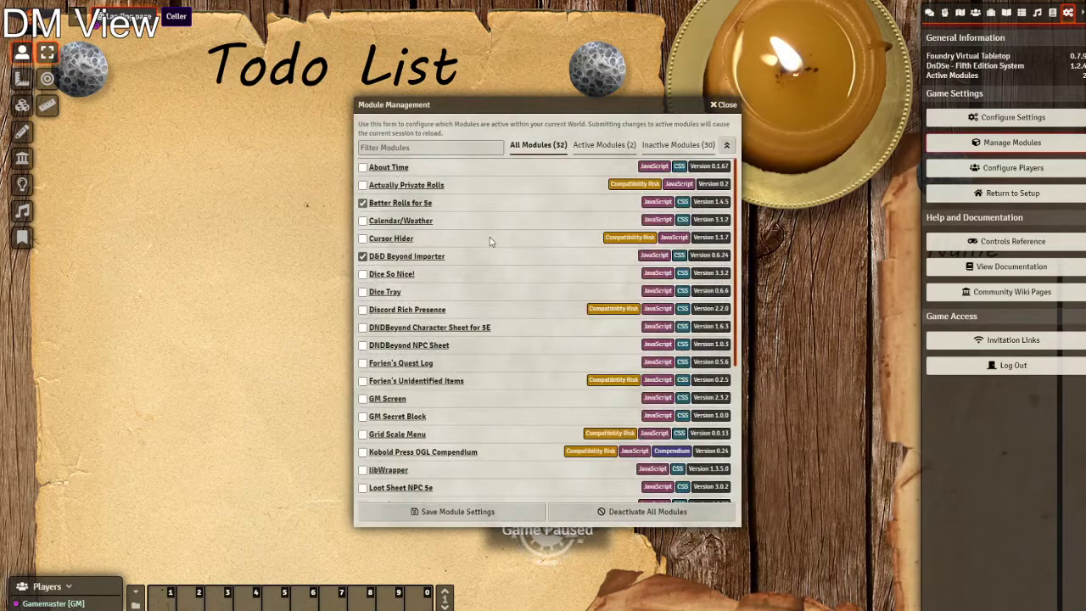
scroll(466, 242, "down", 3)
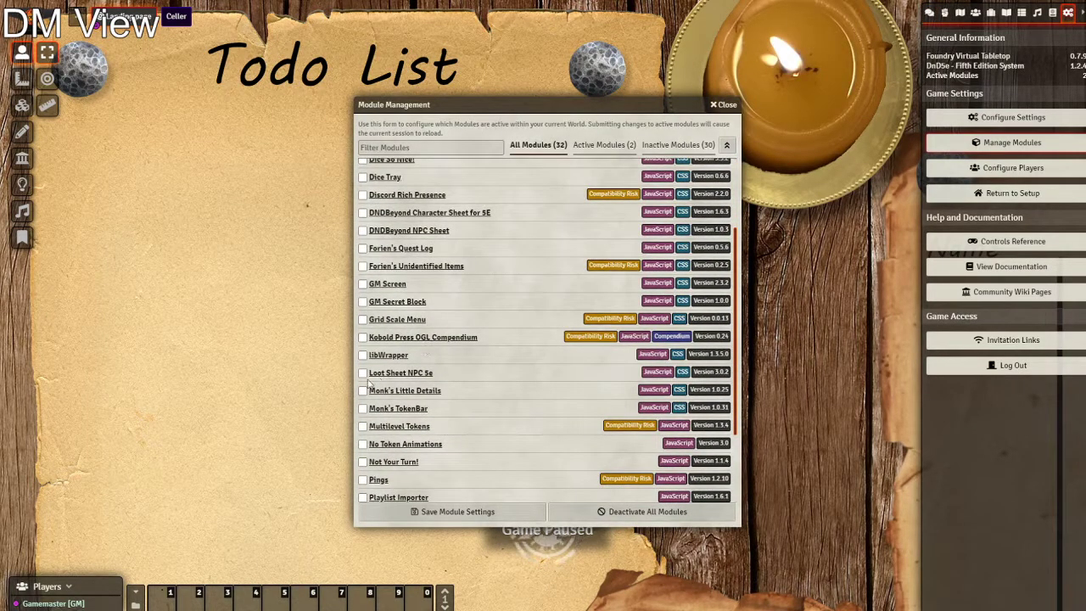
left_click(362, 354)
left_click(494, 513)
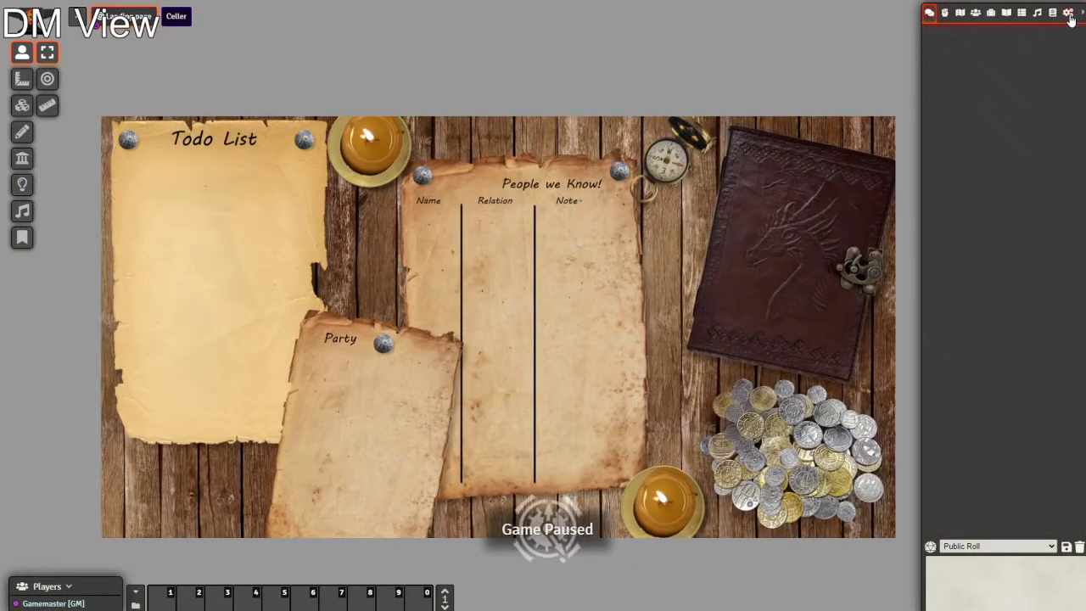
Examine the compendium packs and the DDB Muncher's importer configuration, then close the configuration without saving
left_click(1053, 13)
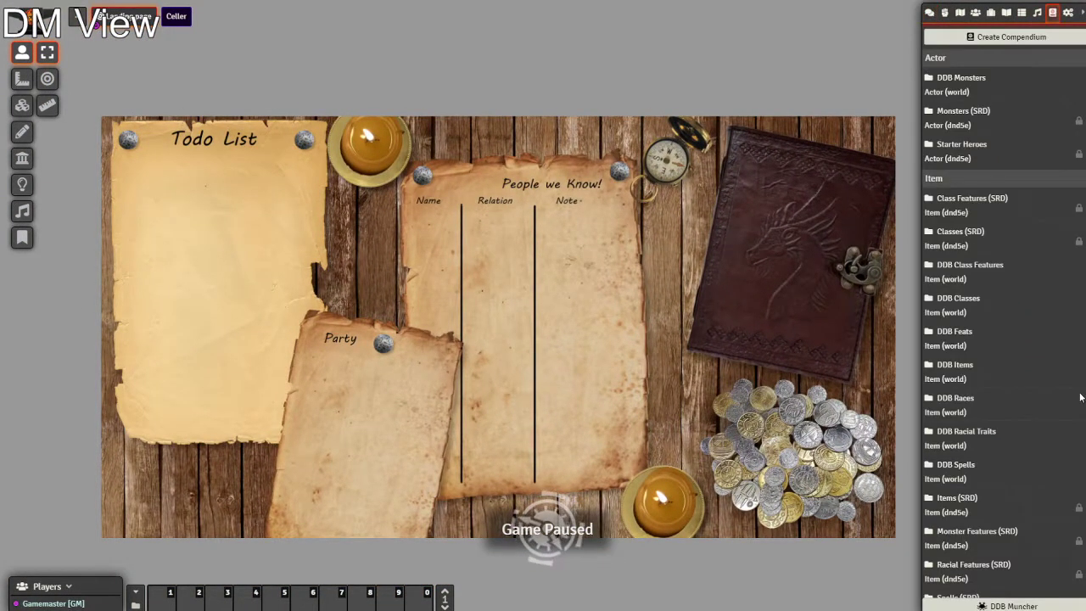
scroll(1021, 509, "down", 3)
scroll(1021, 509, "up", 3)
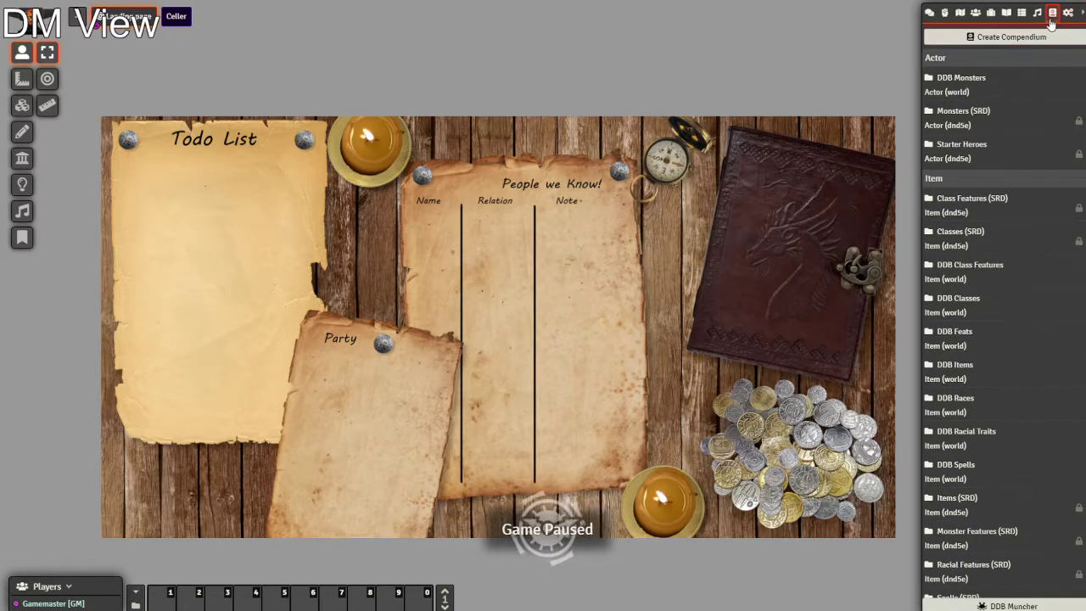
left_click(1032, 605)
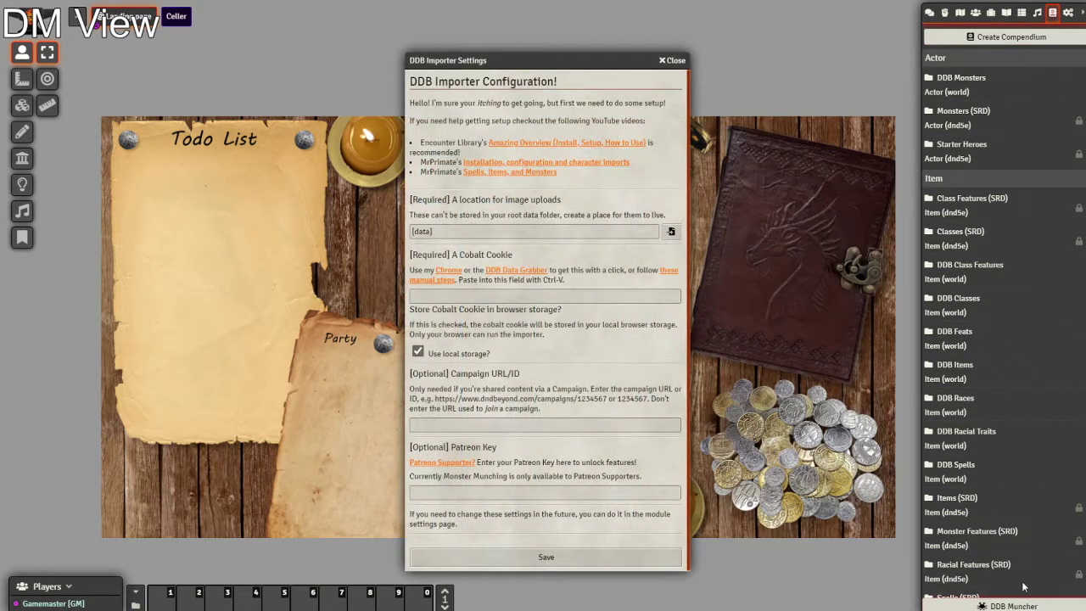
left_click_drag(503, 56, 553, 47)
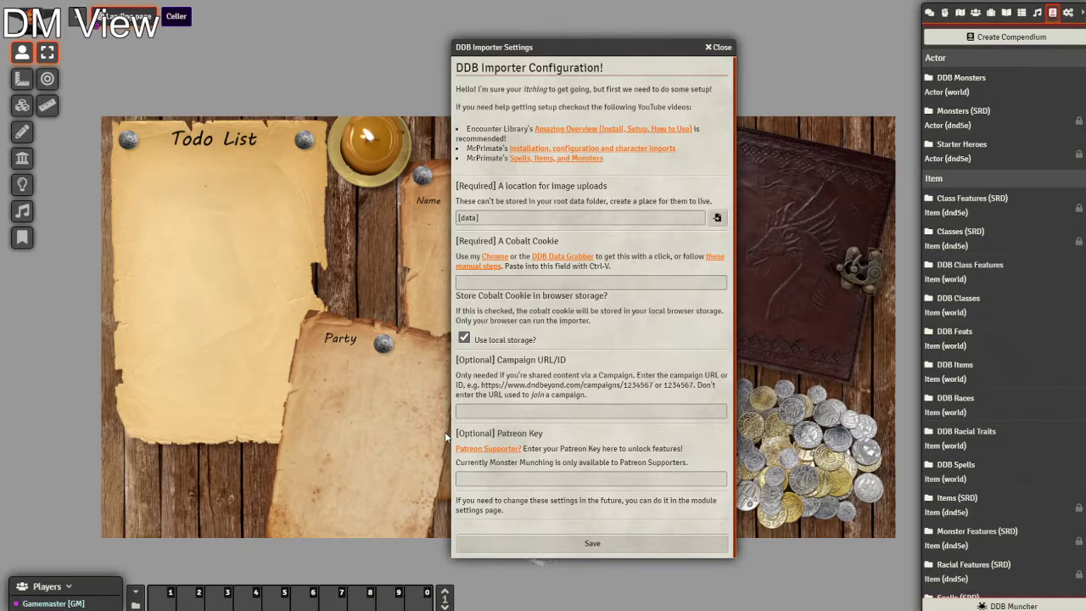
left_click(720, 49)
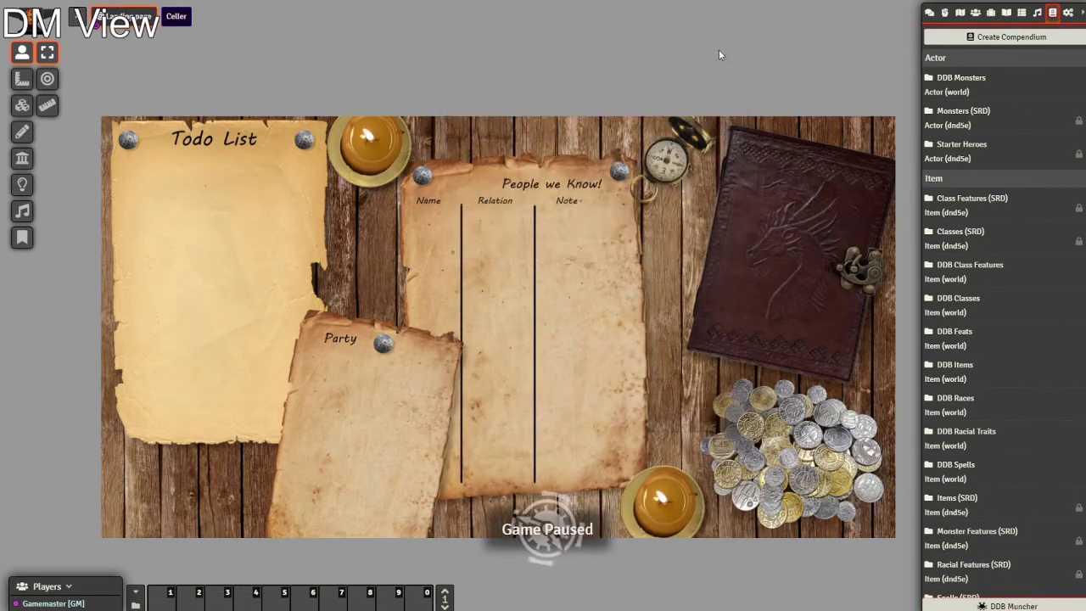
Open the character sheet of Akra (Dragonborn Cleric) from the Players actor folder
left_click(976, 13)
left_click(961, 99)
left_click(976, 125)
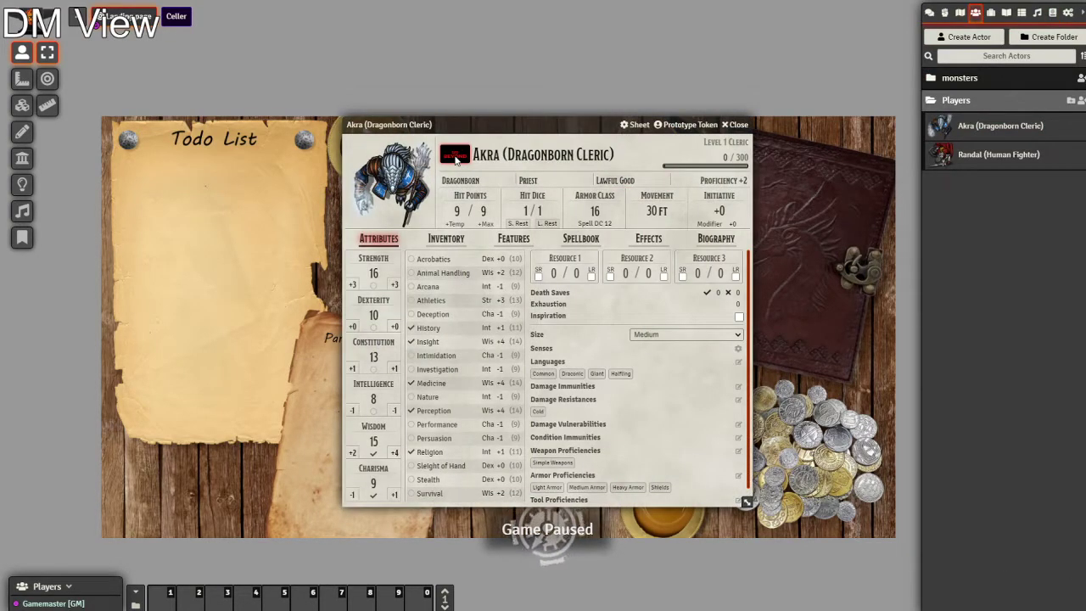